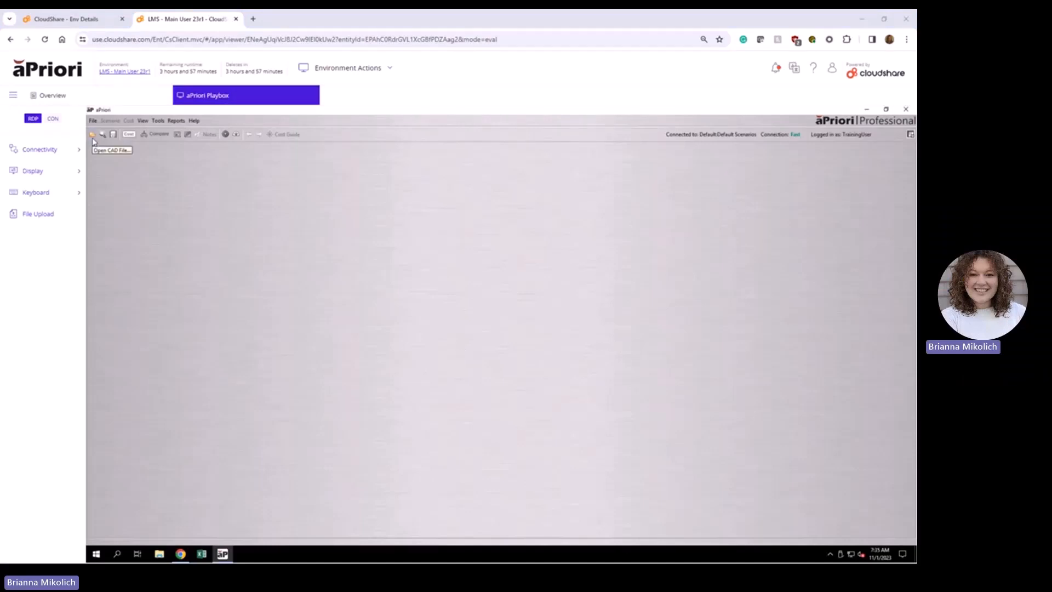
- Open the CAD file 189688.STEP from the Explore aPriori folder inside the desktop's Lab Files Folder, keeping the Initial scenario name
click(93, 137)
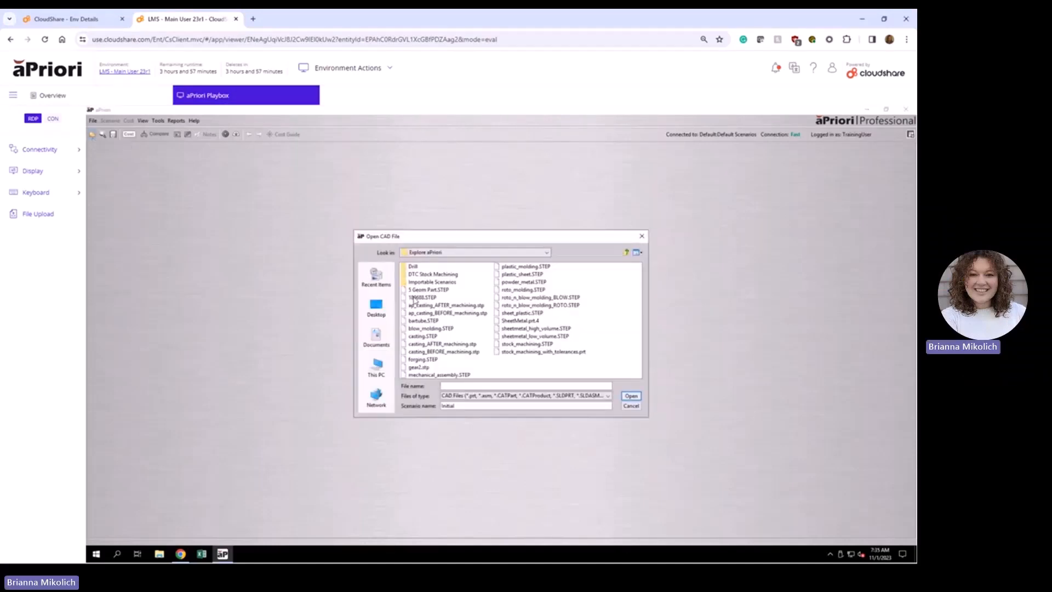
click(386, 318)
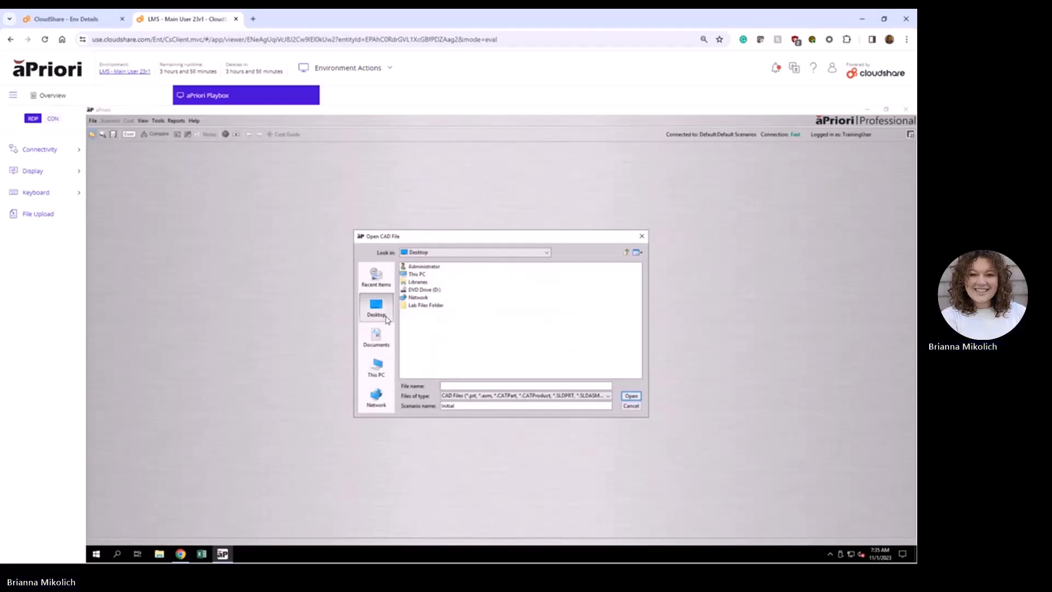
double_click(433, 307)
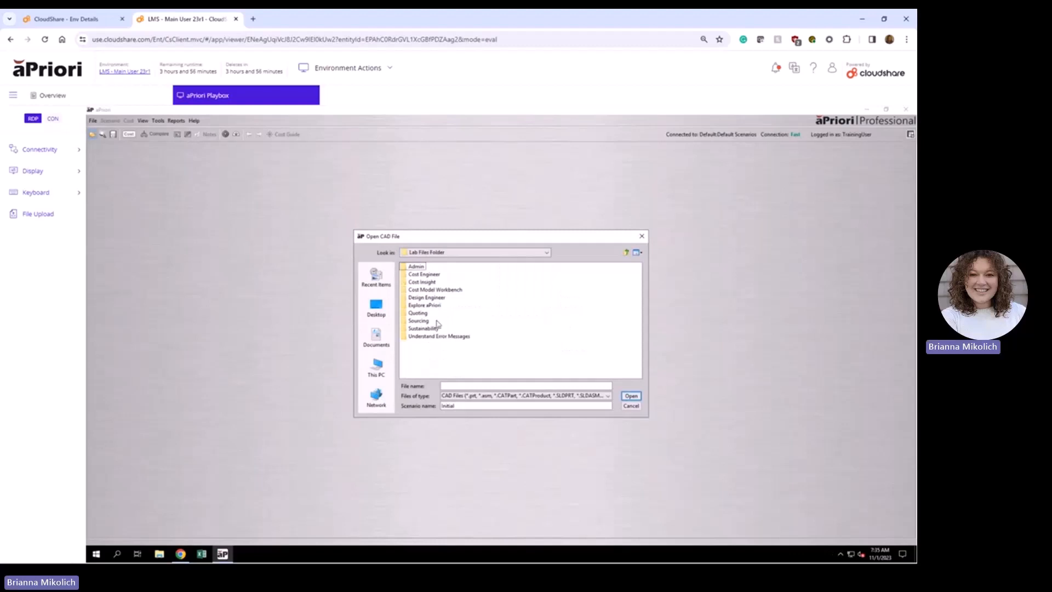
double_click(435, 305)
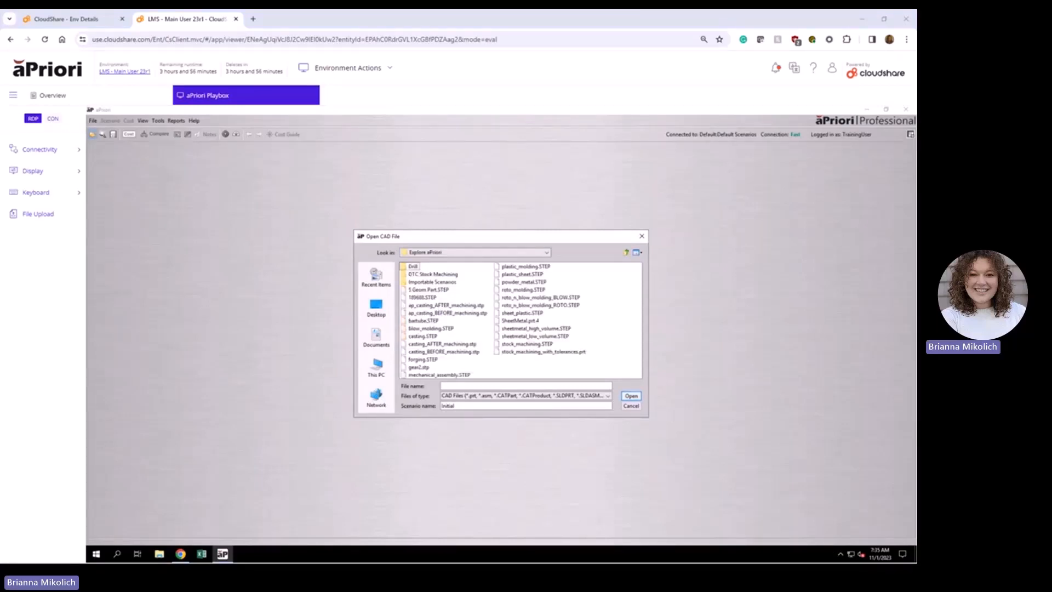
click(424, 298)
click(631, 396)
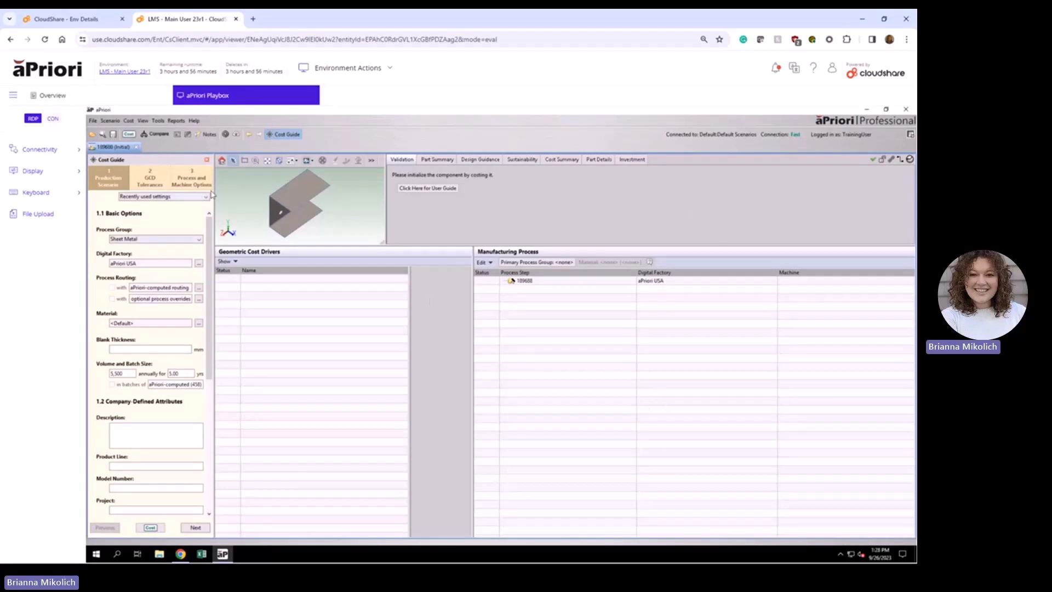
- Widen the Cost Guide, cost the part as Sheet Metal with the default production settings, and enlarge the validation area
drag(217, 192, 322, 204)
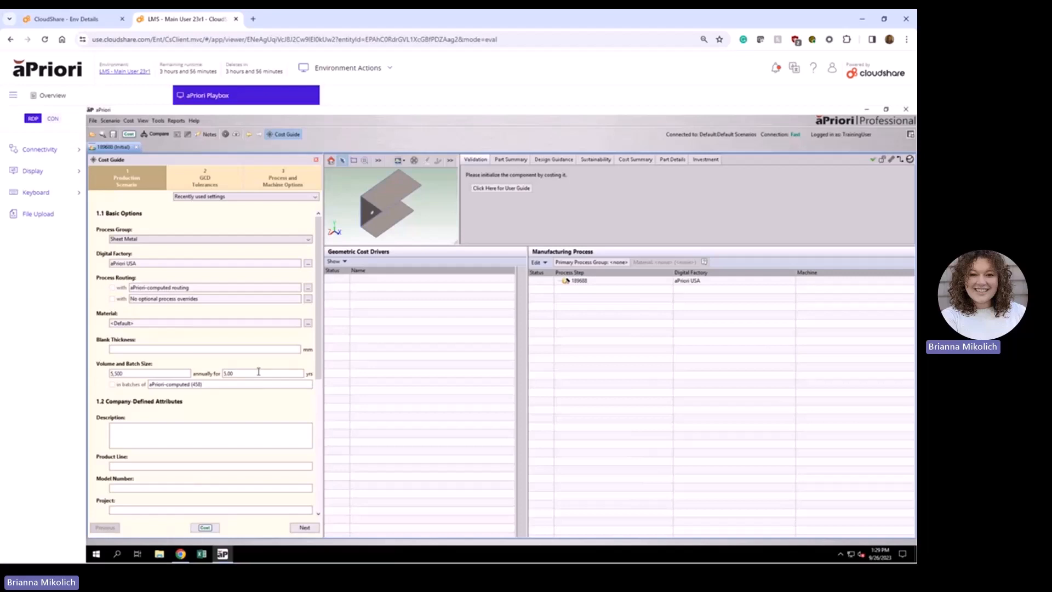
click(202, 527)
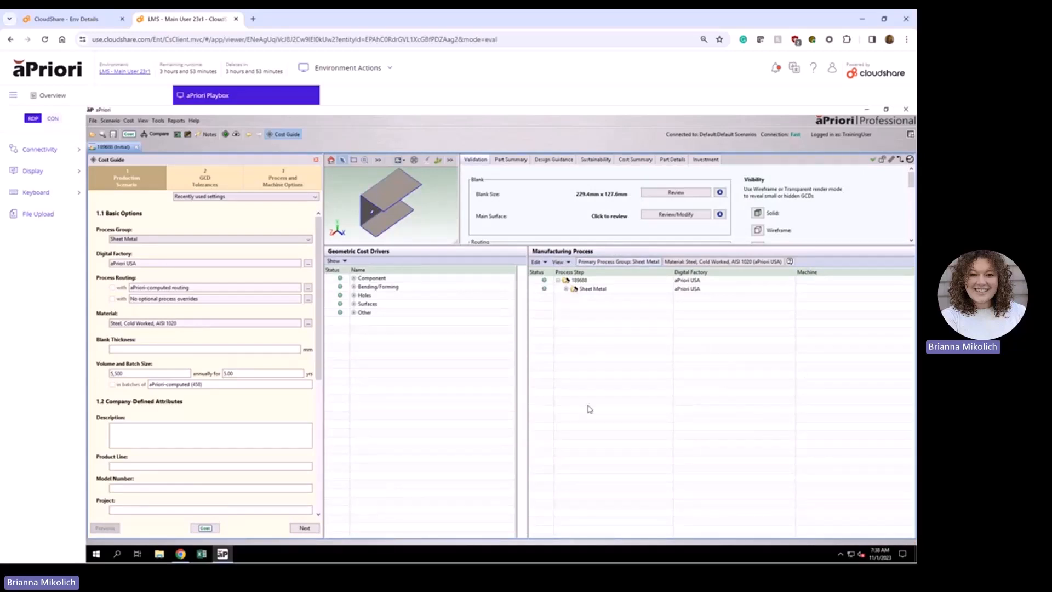
drag(654, 245, 629, 435)
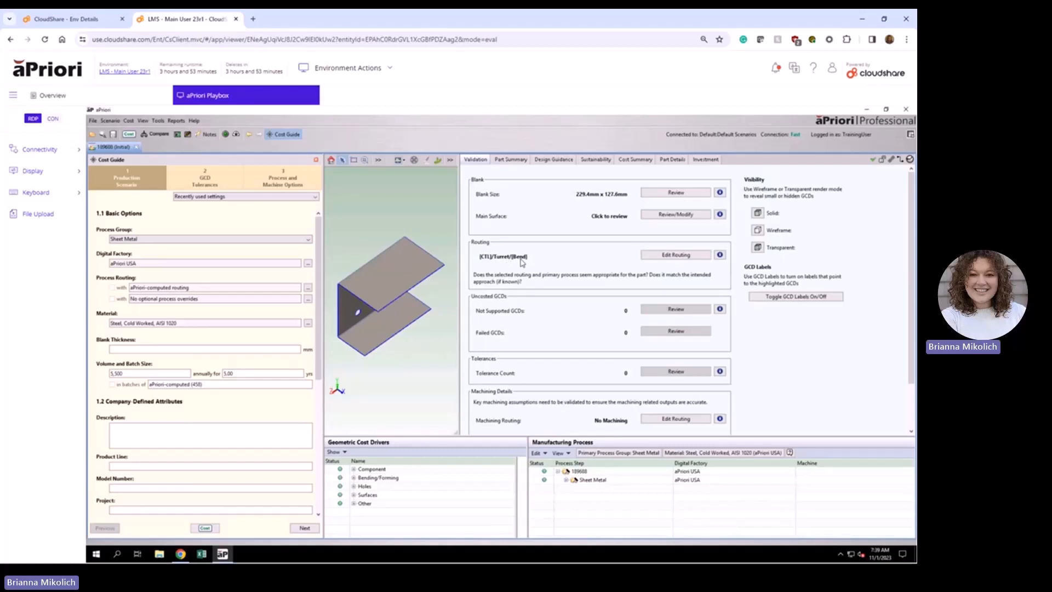
- Open the part's routing selection and expand the Surface Treatment processes of the main Sheet Metal branch
click(671, 258)
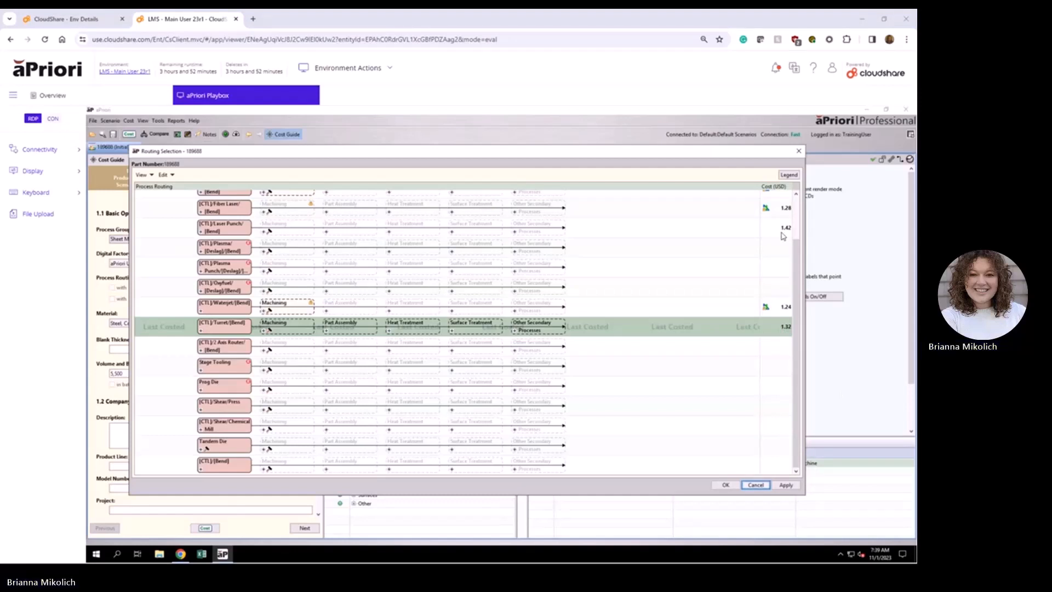
scroll(774, 274, up, 1)
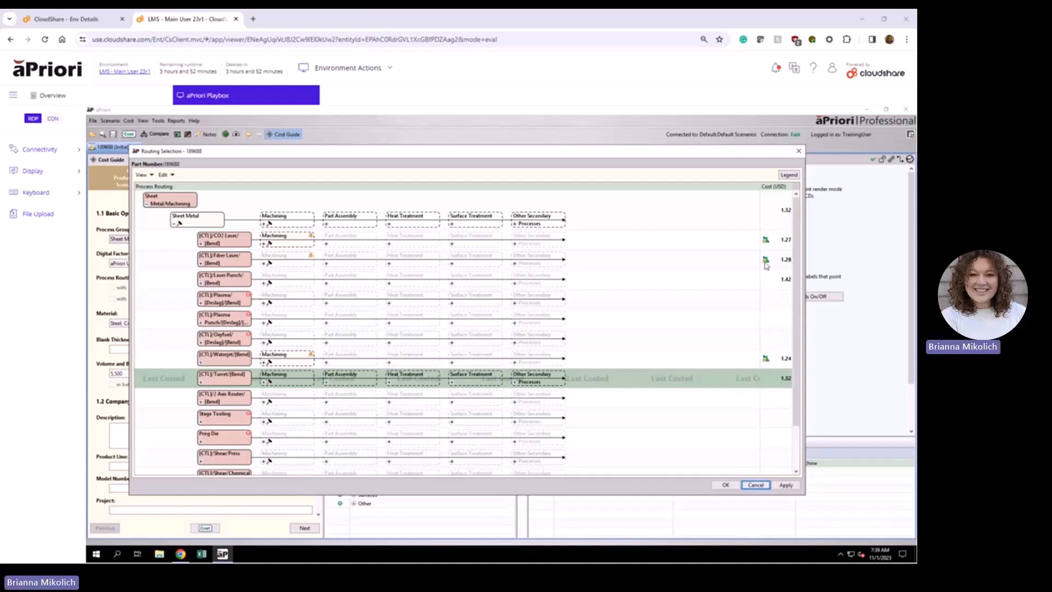
mouse_move(766, 265)
click(452, 224)
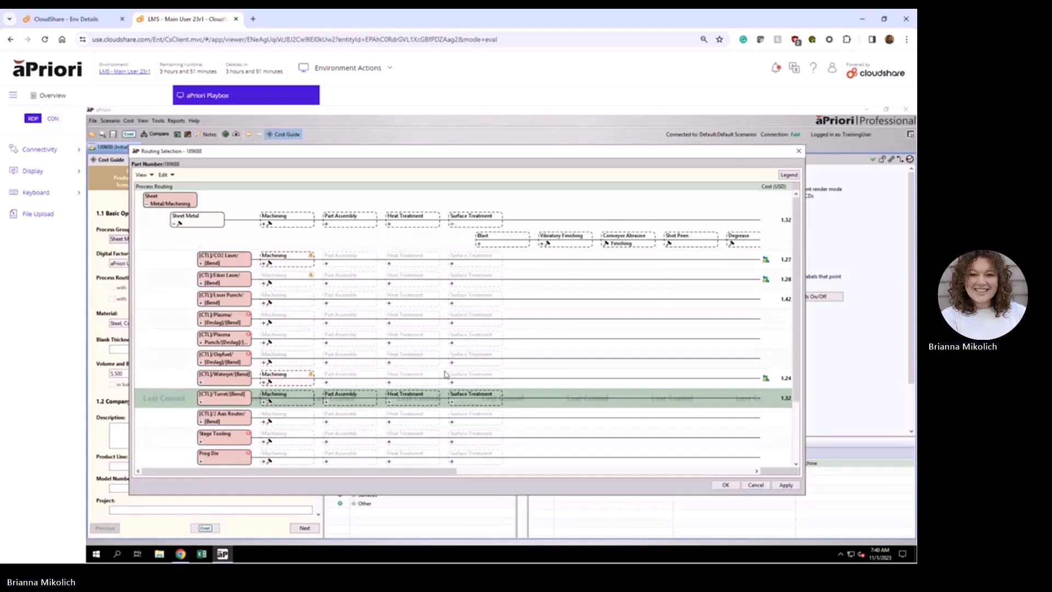
drag(458, 470, 582, 473)
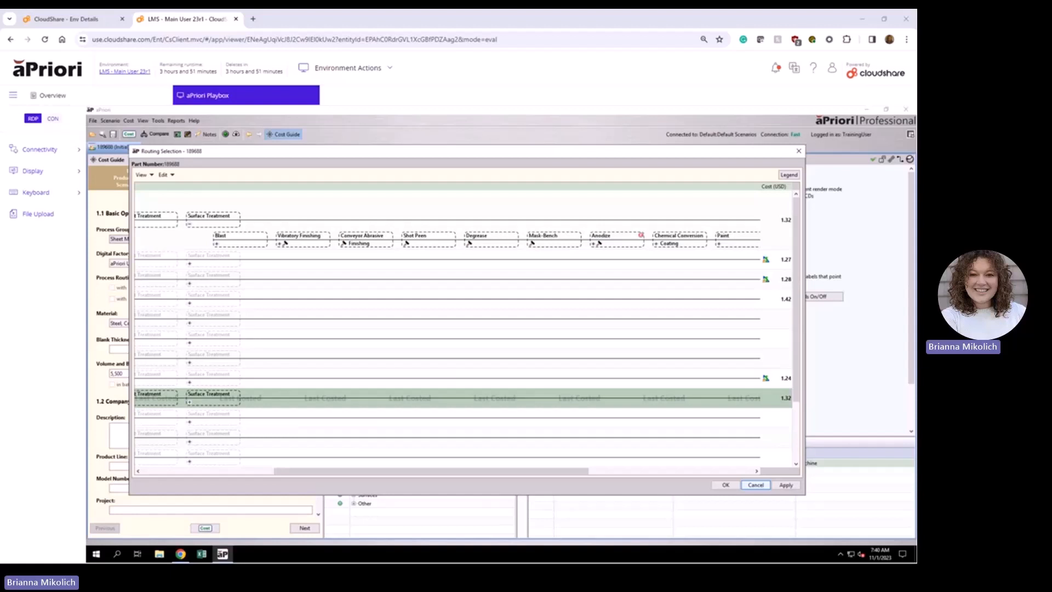
- Start a new custom process in the routing selection and name it Top Treatment
click(165, 175)
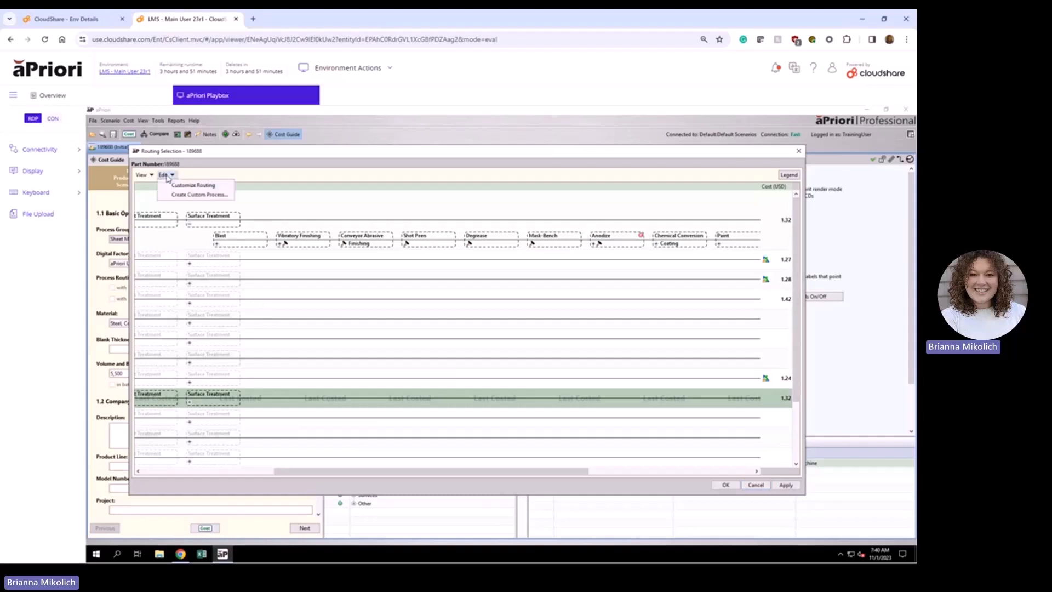
click(185, 195)
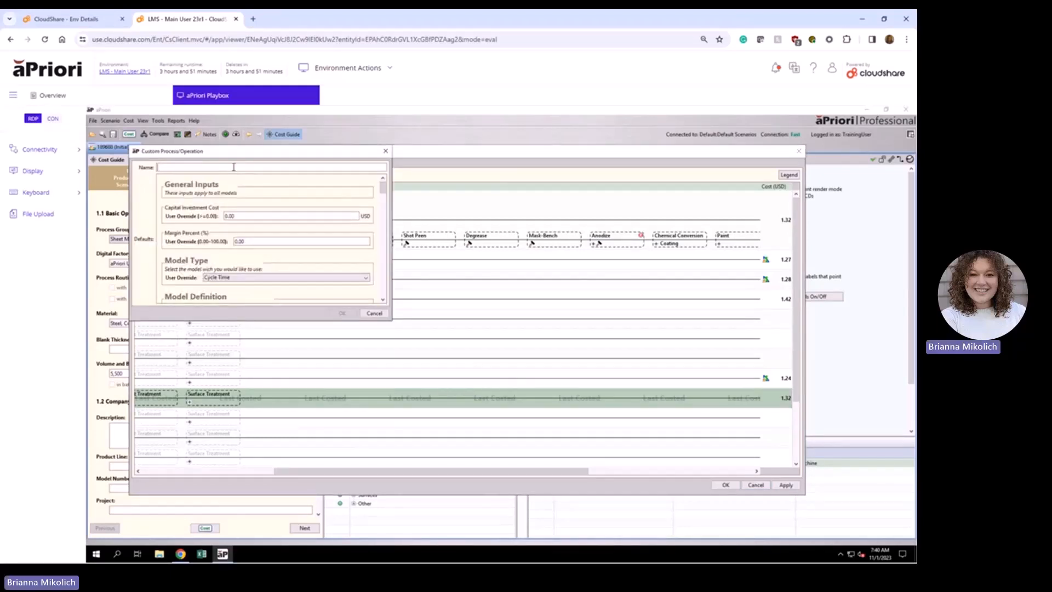
text(Top Trea)
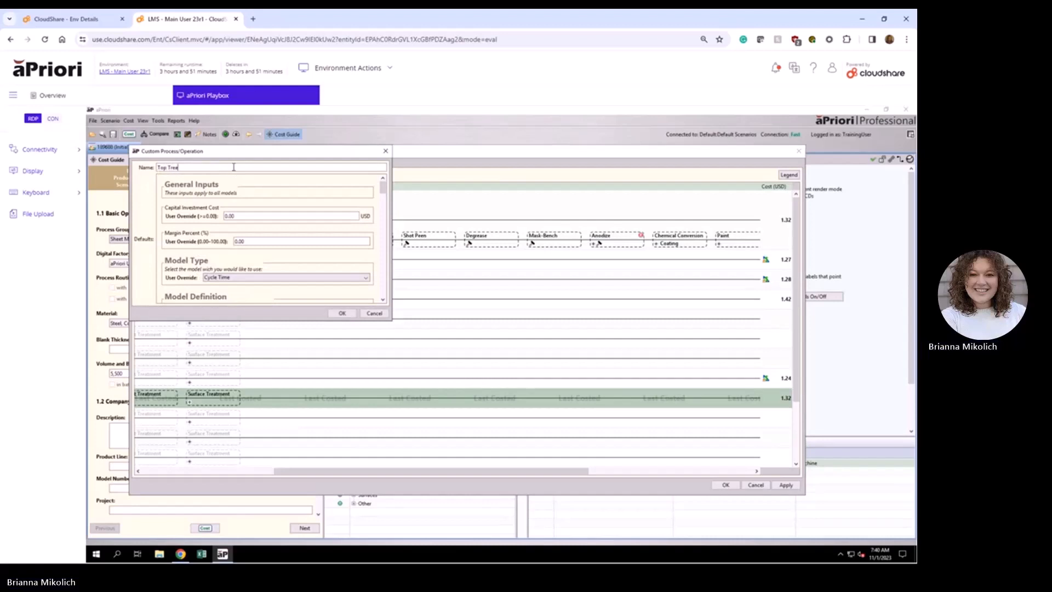
text(tment)
- Set the Top Treatment process's model type to Cost Per Surface Area
scroll(194, 262, down, 1)
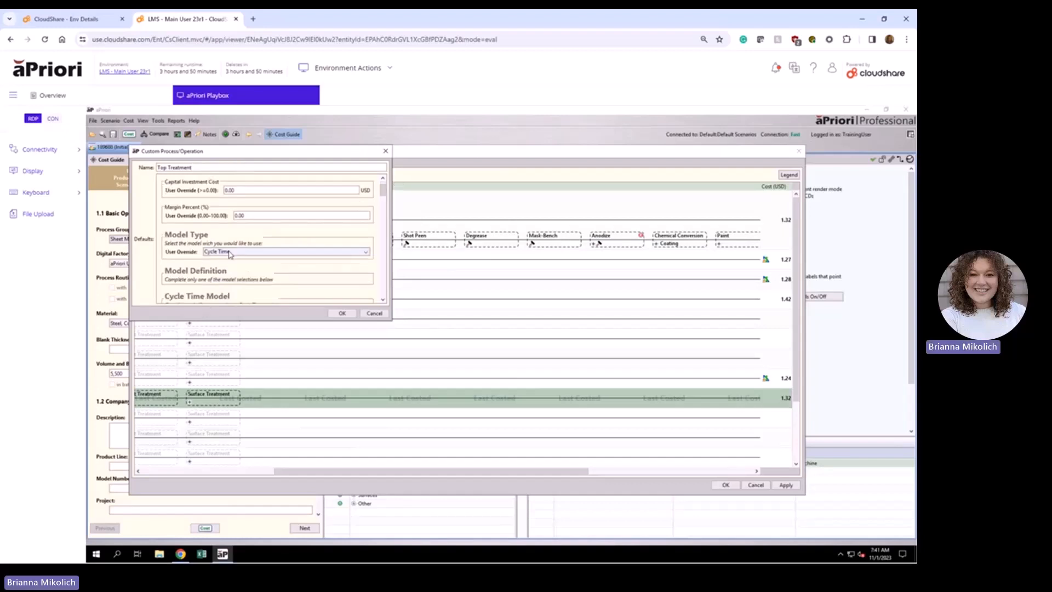
click(229, 252)
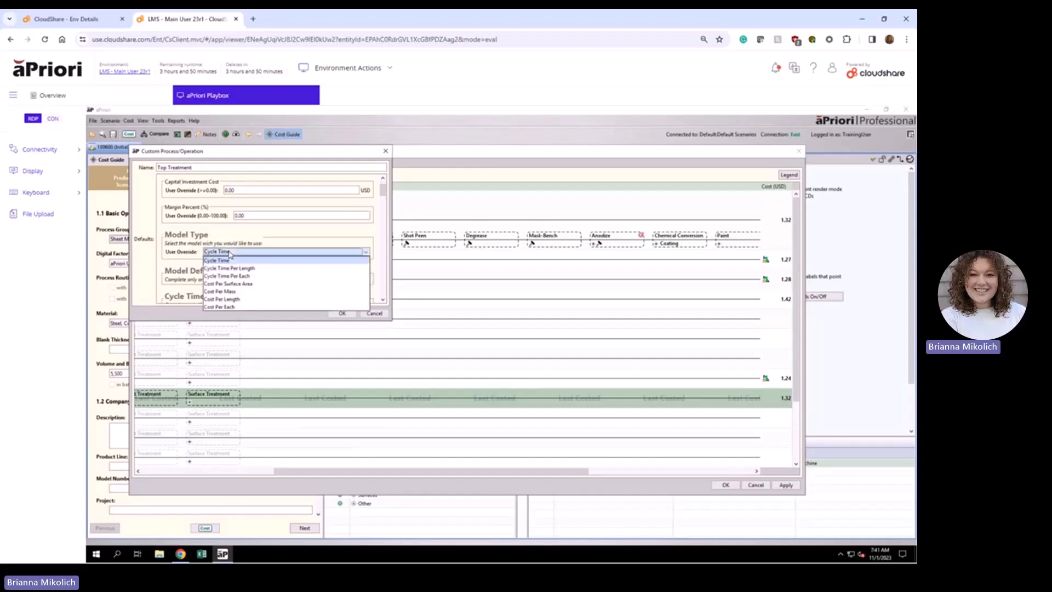
click(262, 284)
scroll(328, 219, down, 2)
click(341, 198)
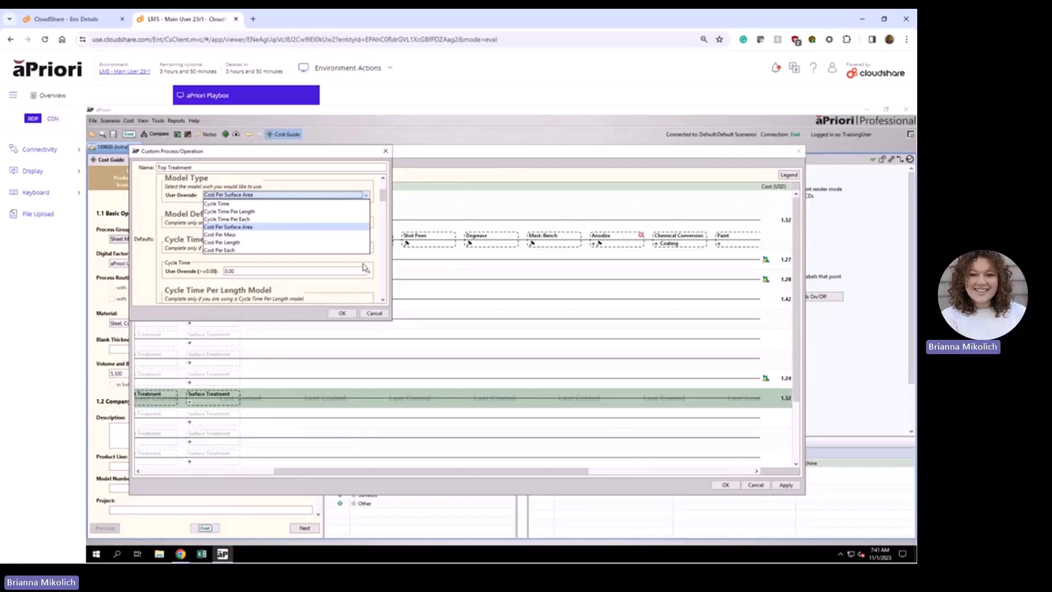
click(338, 278)
- In the Cost Per Surface Area Model, set the surface area affected to 80% and the rate to 5 USD/m^2, and save the process
scroll(297, 262, down, 1)
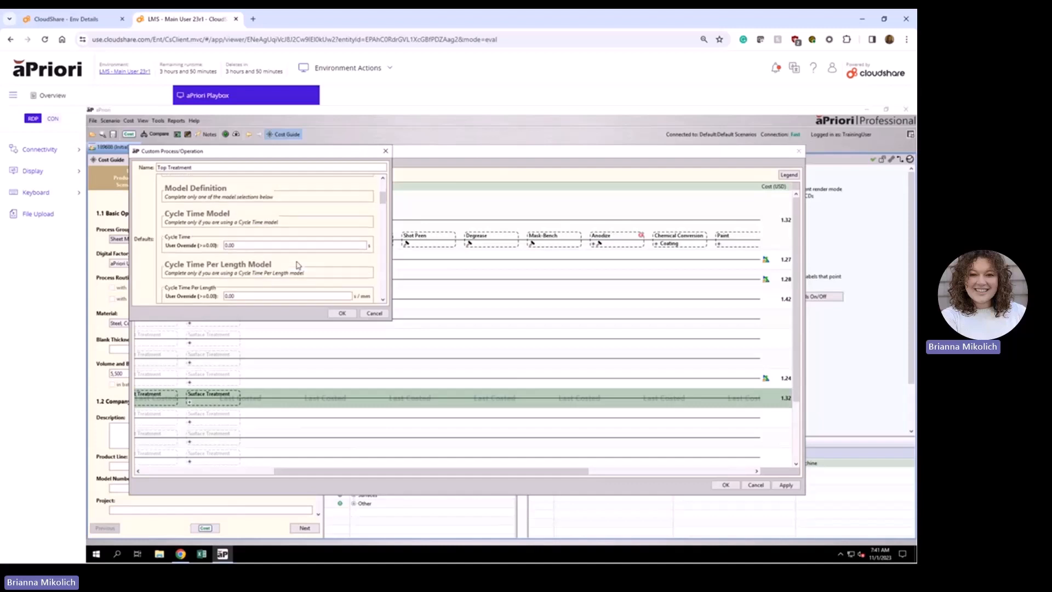
scroll(298, 266, down, 1)
scroll(297, 261, down, 3)
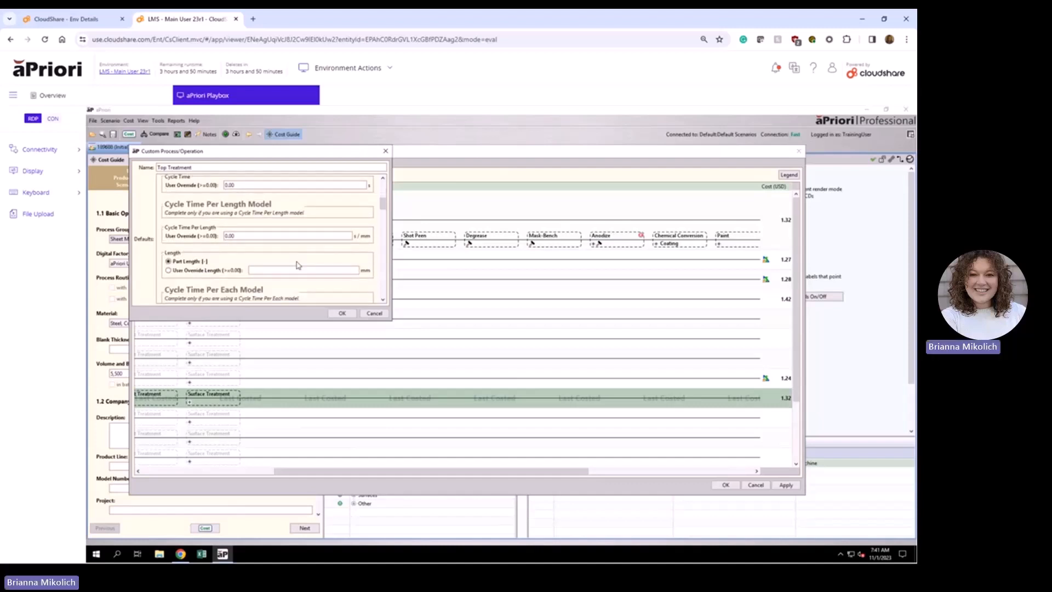
scroll(297, 265, down, 8)
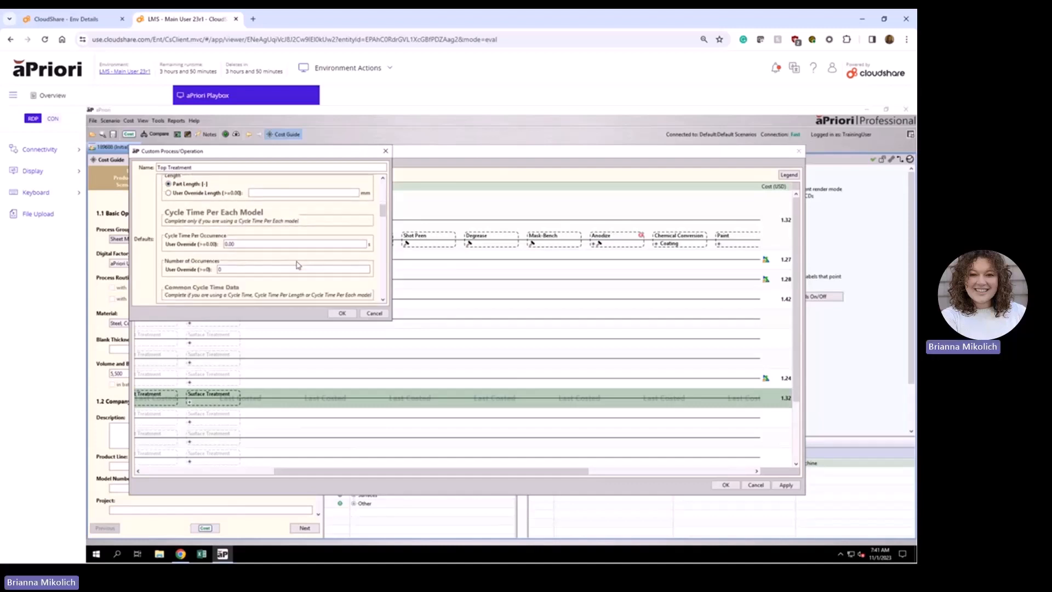
scroll(297, 262, down, 10)
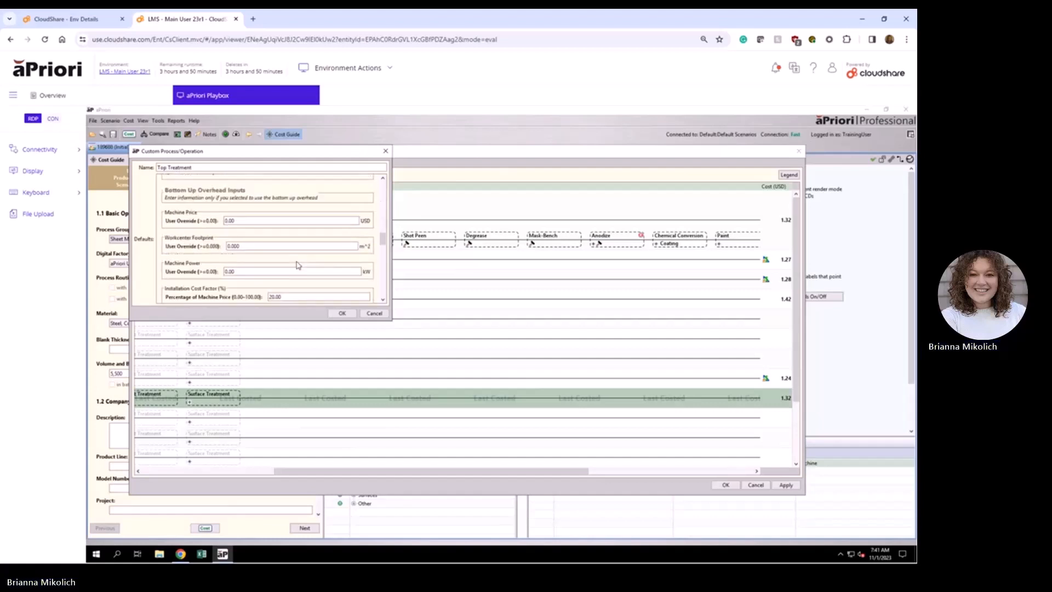
scroll(298, 265, down, 2)
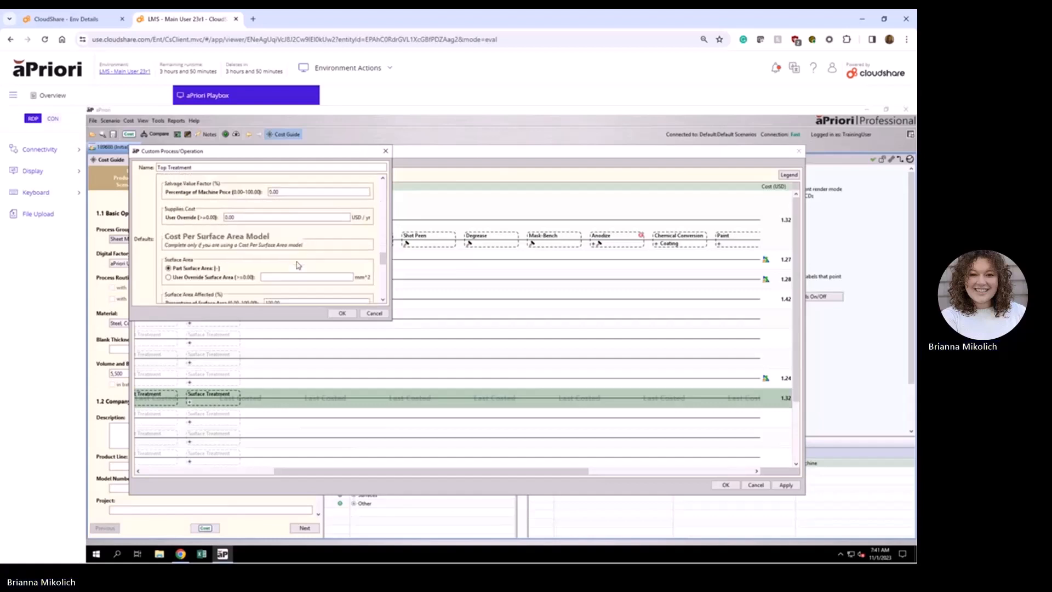
scroll(298, 266, down, 2)
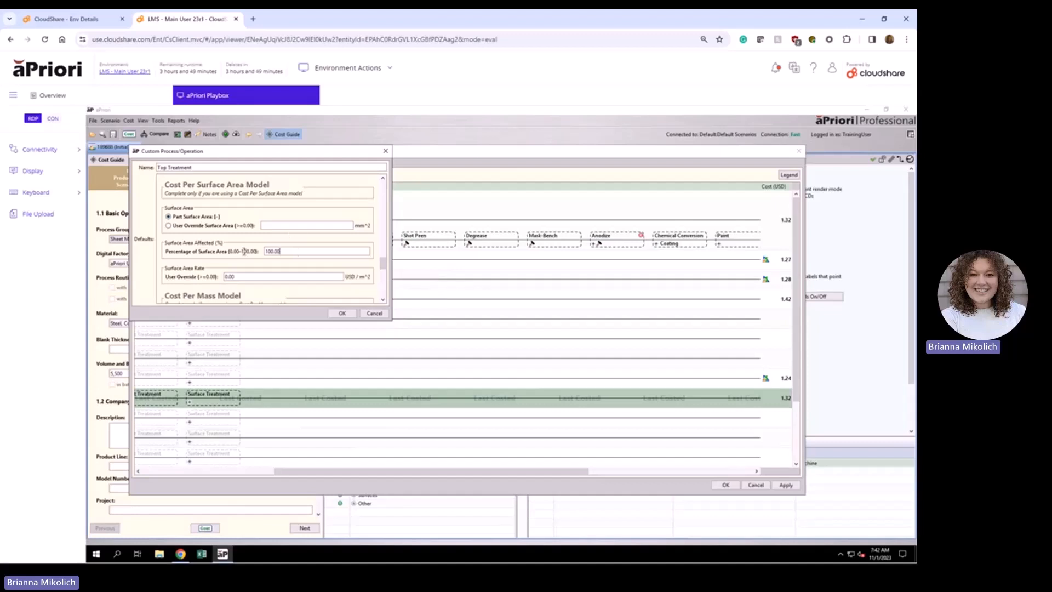
drag(281, 251, 244, 252)
text(80)
click(248, 276)
double_click(228, 277)
text(5)
click(342, 313)
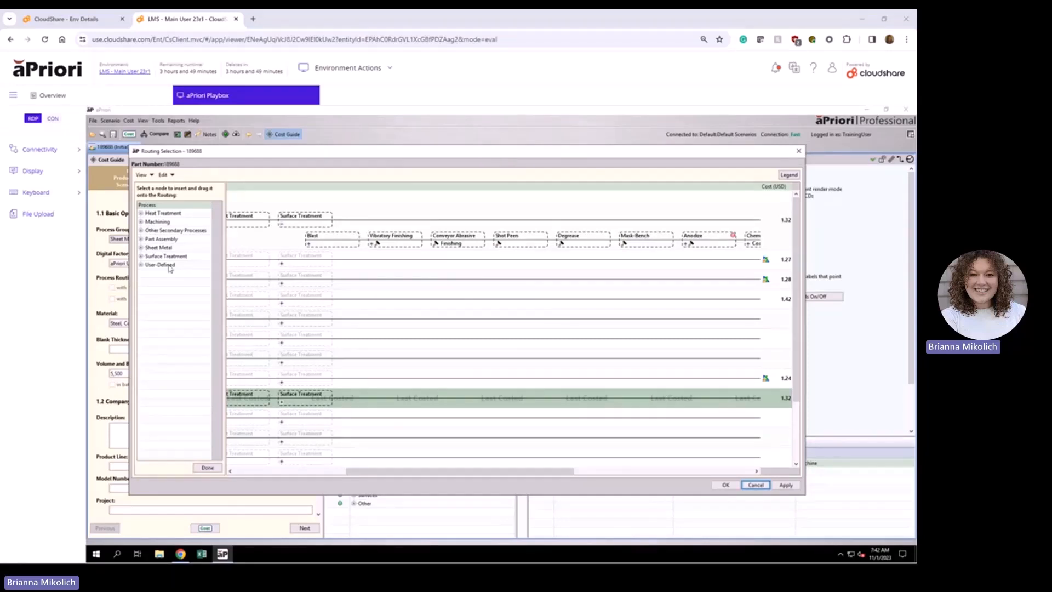
- Insert the user-defined Top Treatment between Blast and Vibratory Finishing in the Surface Treatment routing and apply the change
click(142, 266)
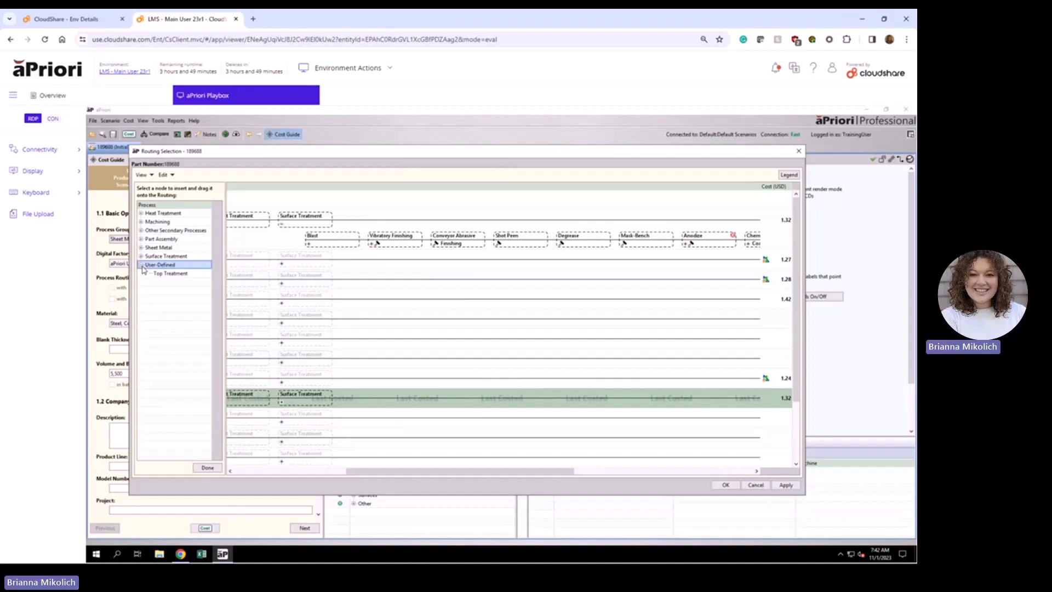
drag(173, 275, 362, 241)
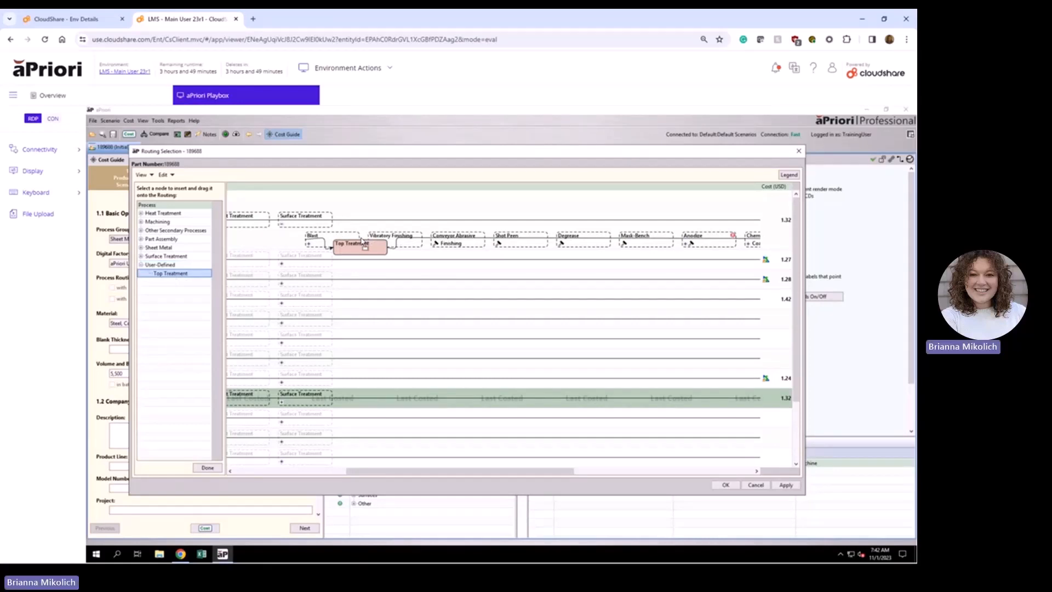
drag(362, 242, 363, 241)
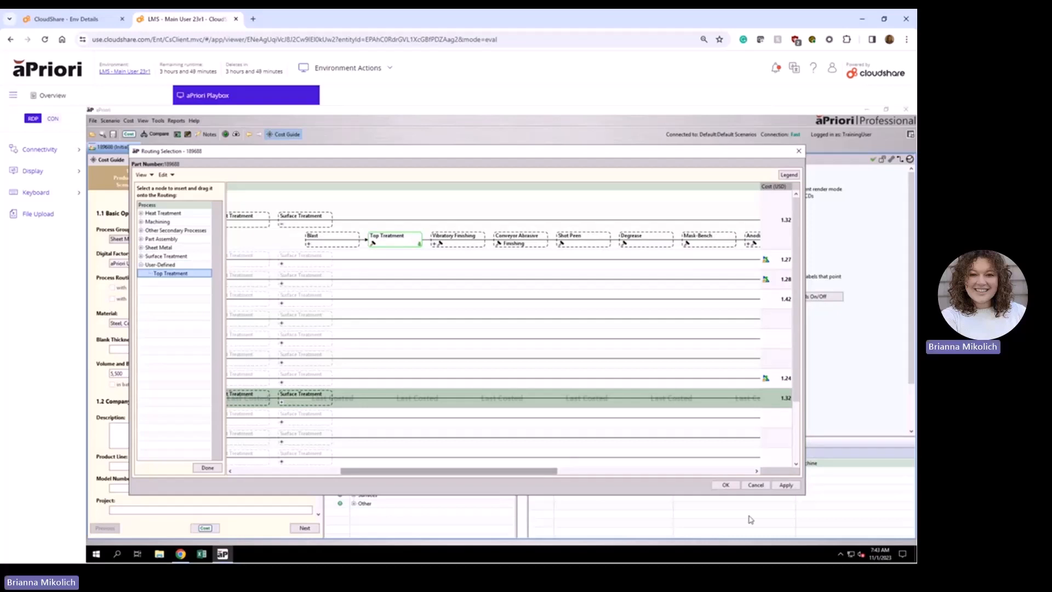
click(786, 485)
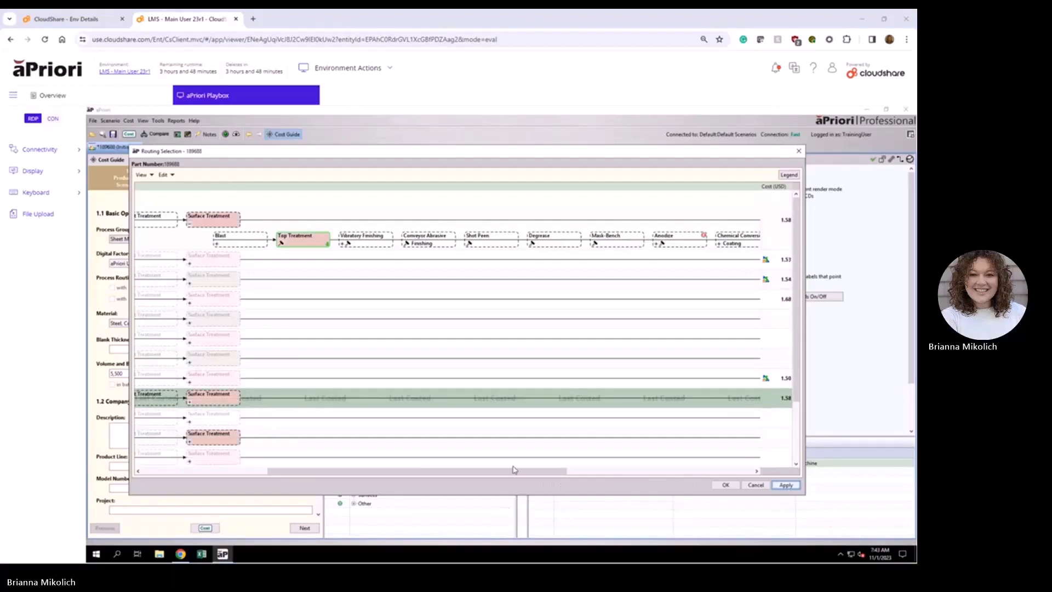
- Check the Surface Treatment processes of the last costed Turret/Bend routing and close the routing selection
drag(509, 475, 462, 475)
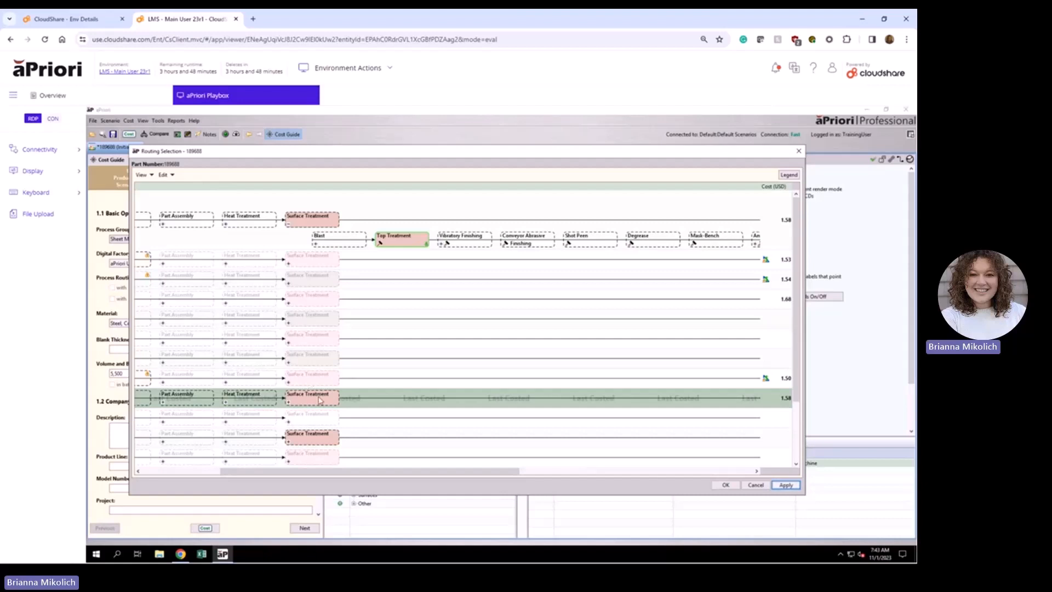
click(288, 404)
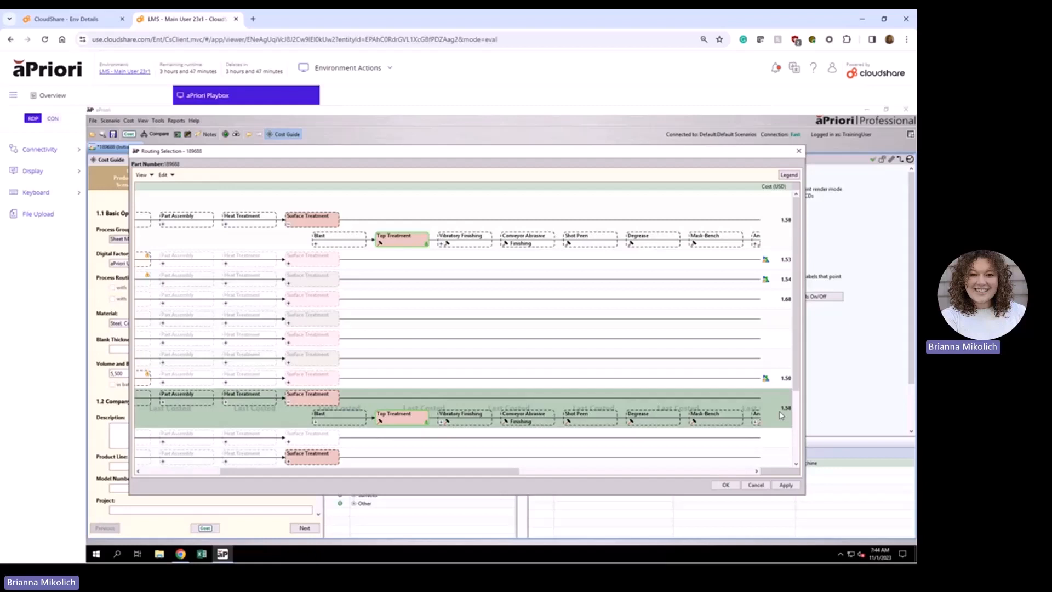
click(756, 487)
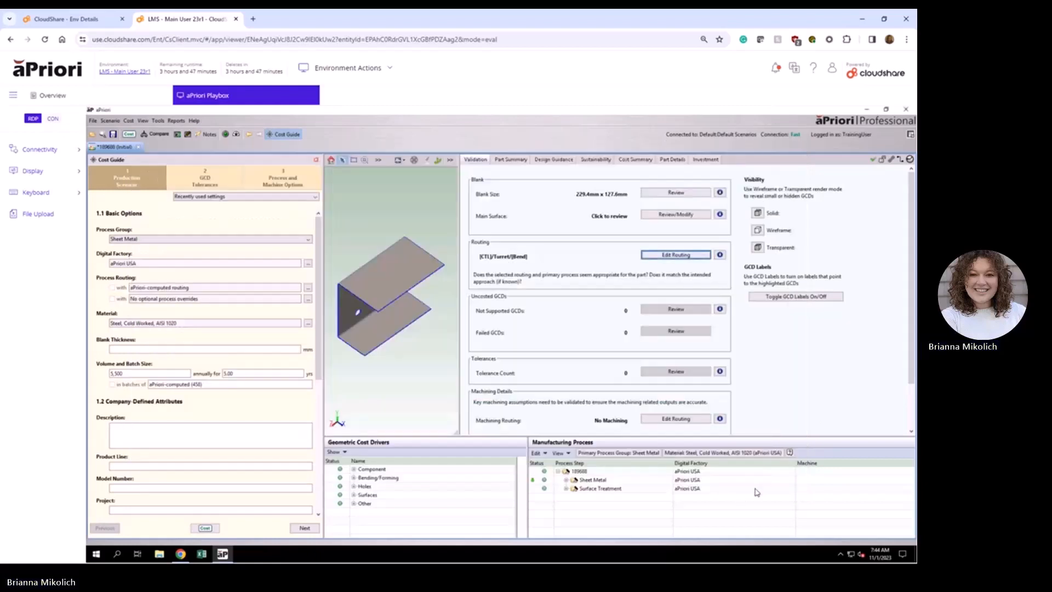
- Review the part's cost summary and expand Surface Treatment in the manufacturing process list
click(636, 160)
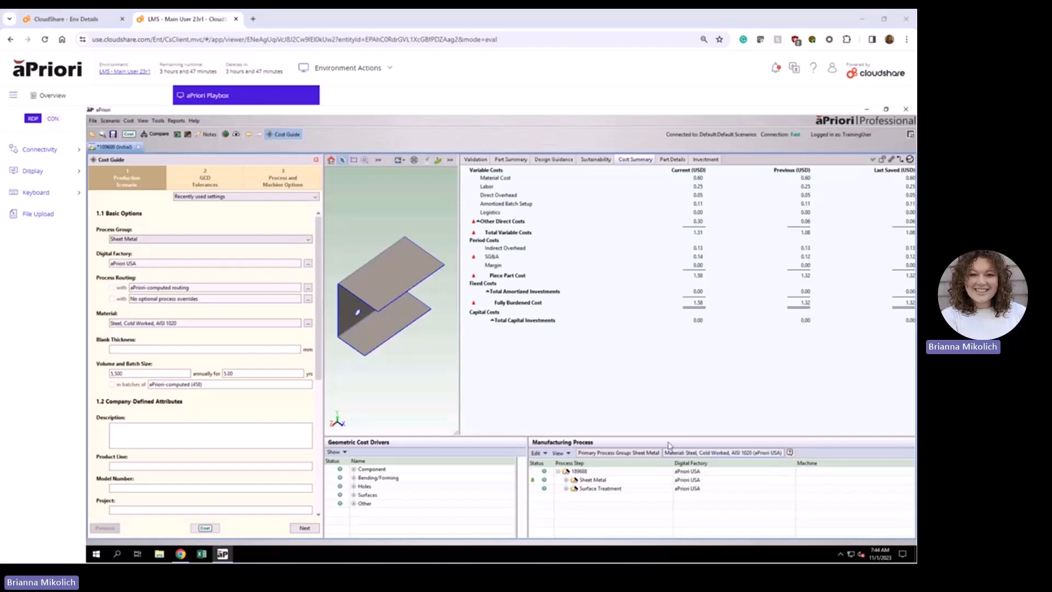
drag(672, 437, 660, 366)
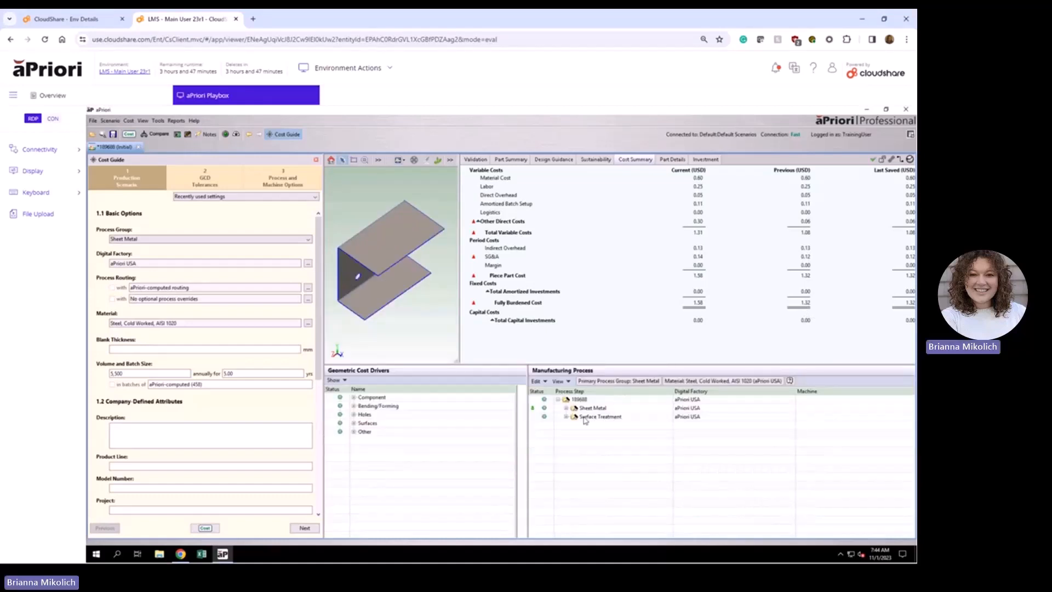
click(566, 417)
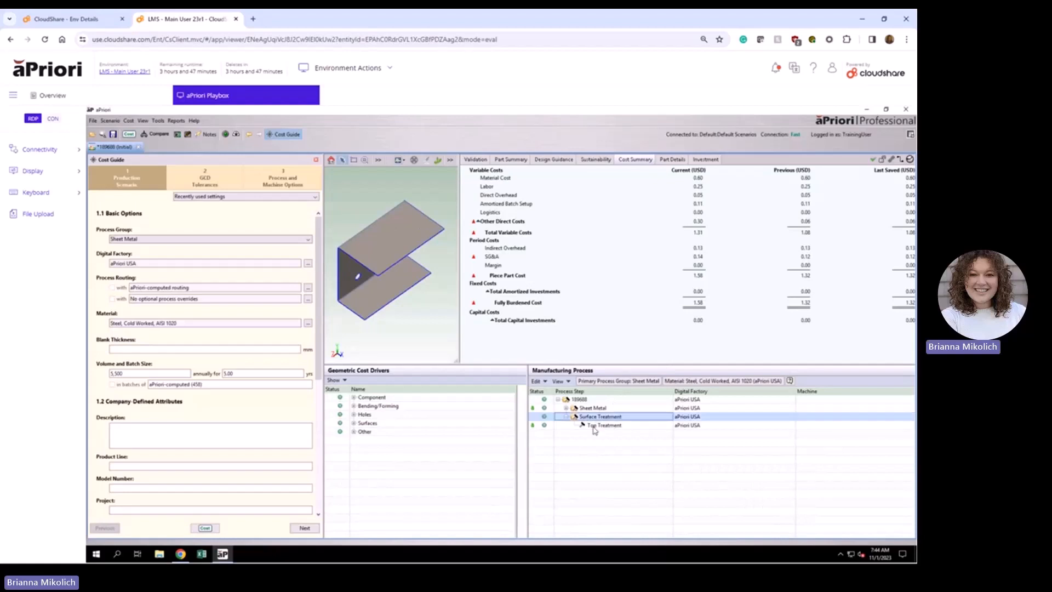